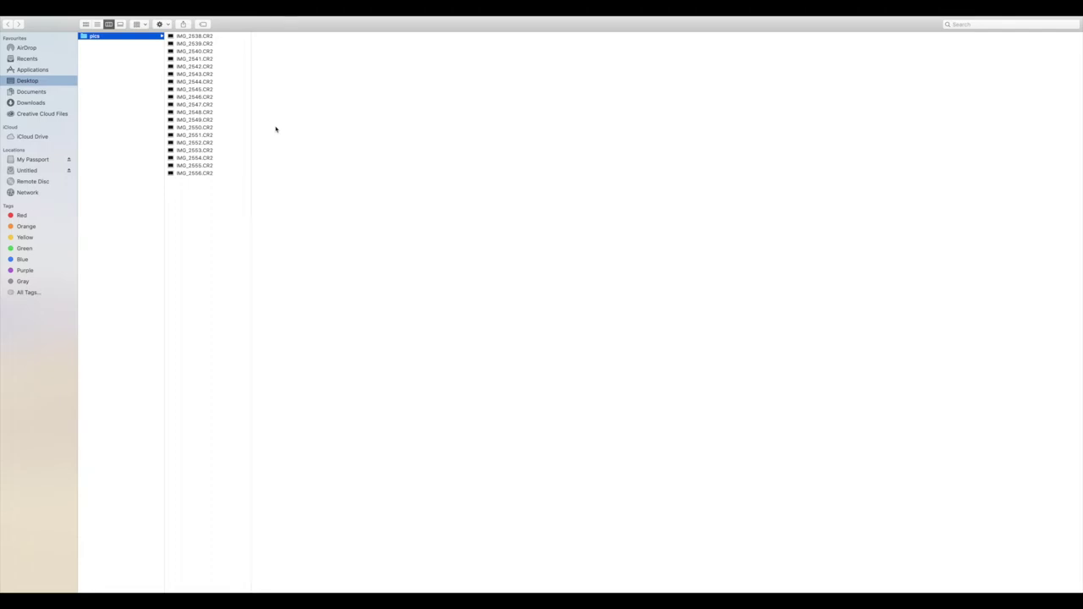
Open the 19 raw files IMG_2538.CR2 through IMG_2556.CR2 in Photoshop CC 2019
left_click(207, 38)
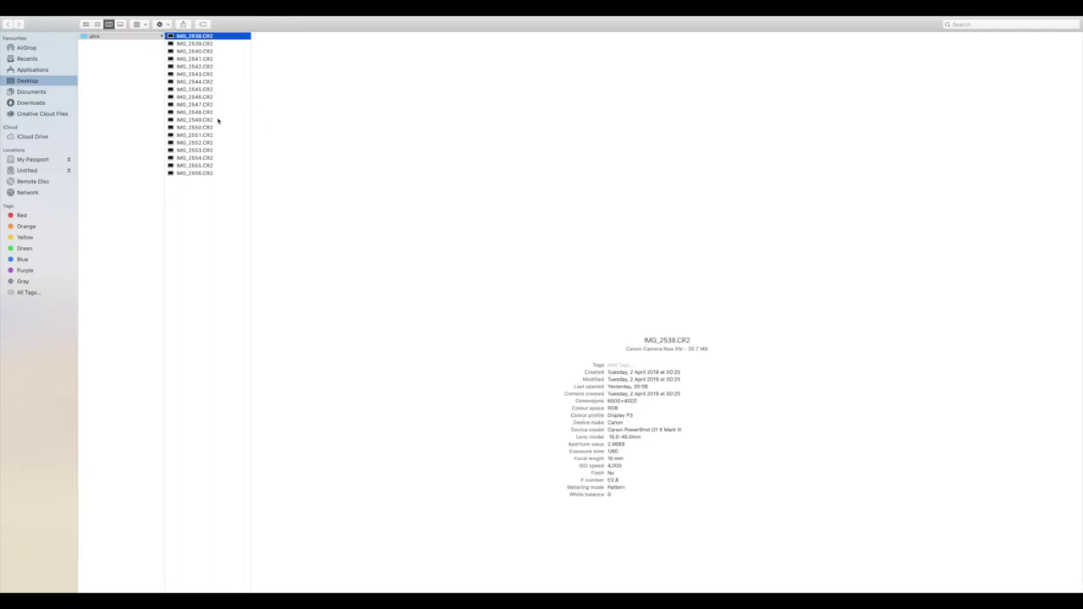
left_click(218, 173, "shift")
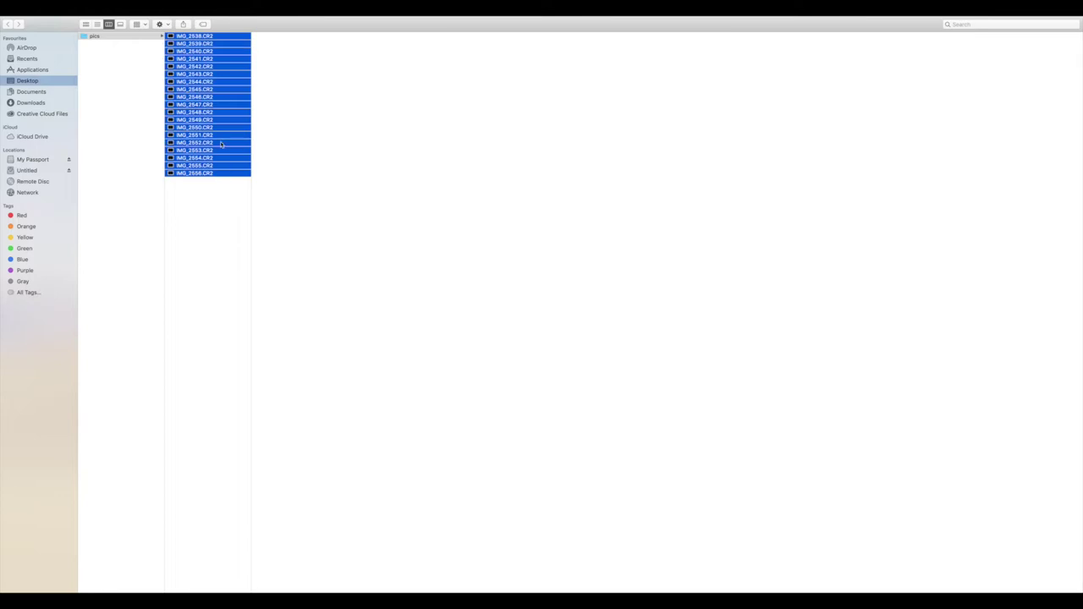
right_click(222, 143)
mouse_move(244, 165)
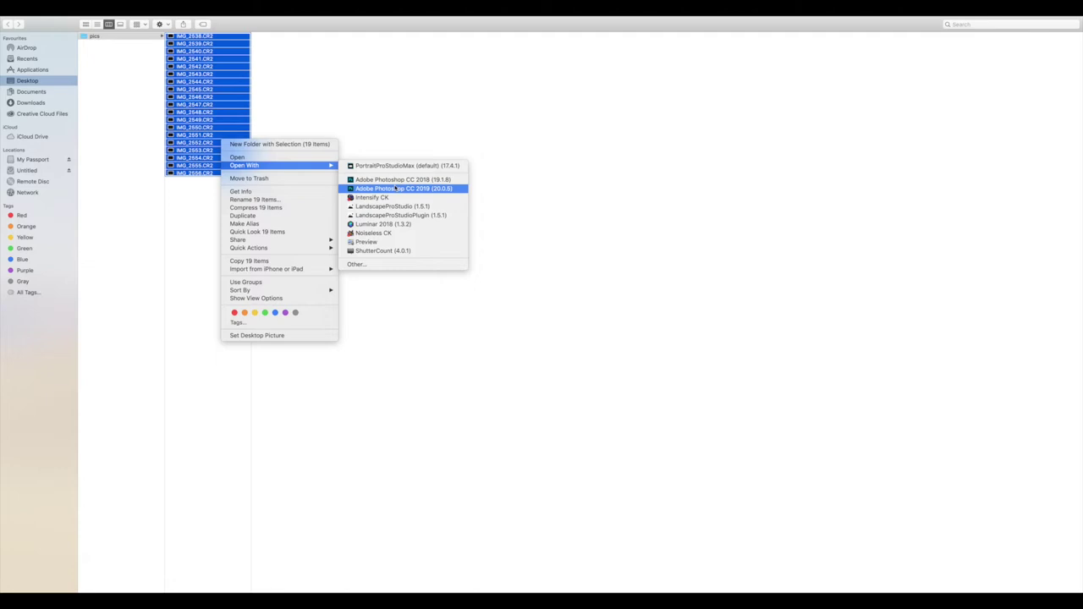
left_click(395, 187)
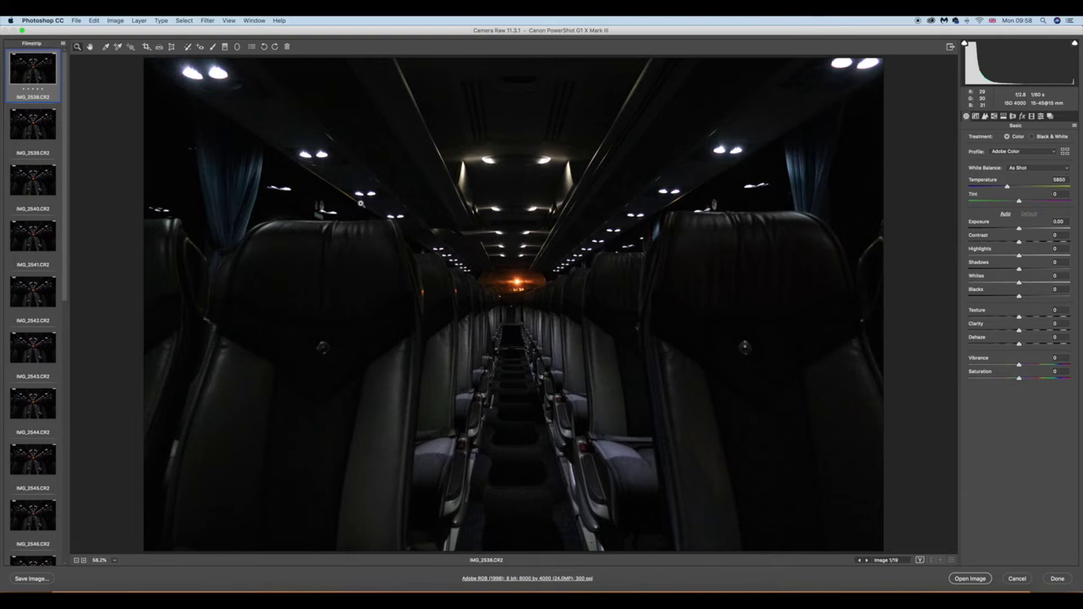
Give all 19 frames exposure +1.00, contrast -28 and dehaze +11, then open them
left_click(95, 21)
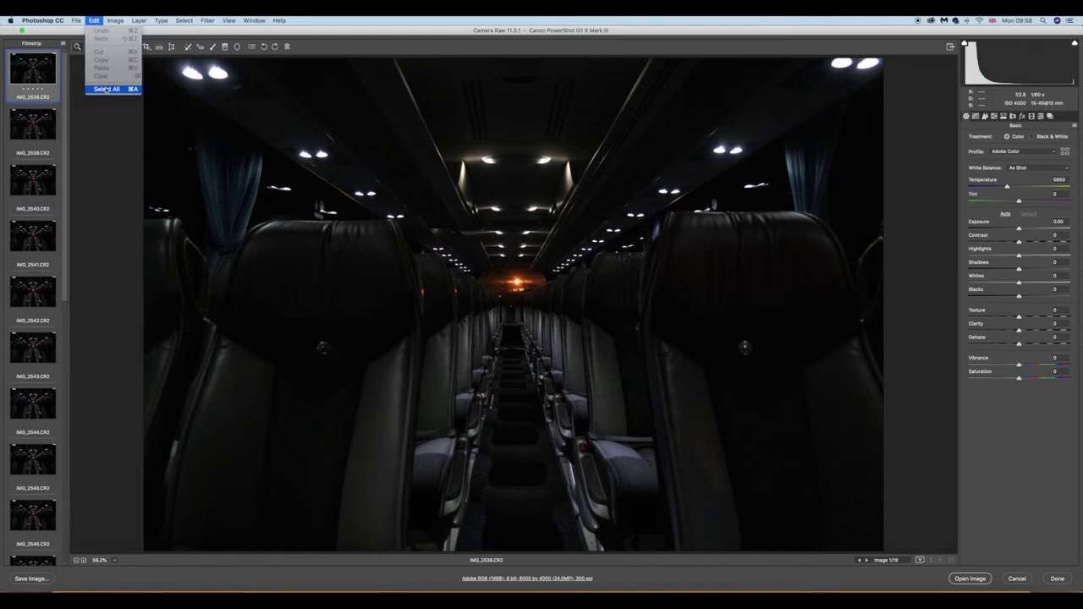
left_click(106, 89)
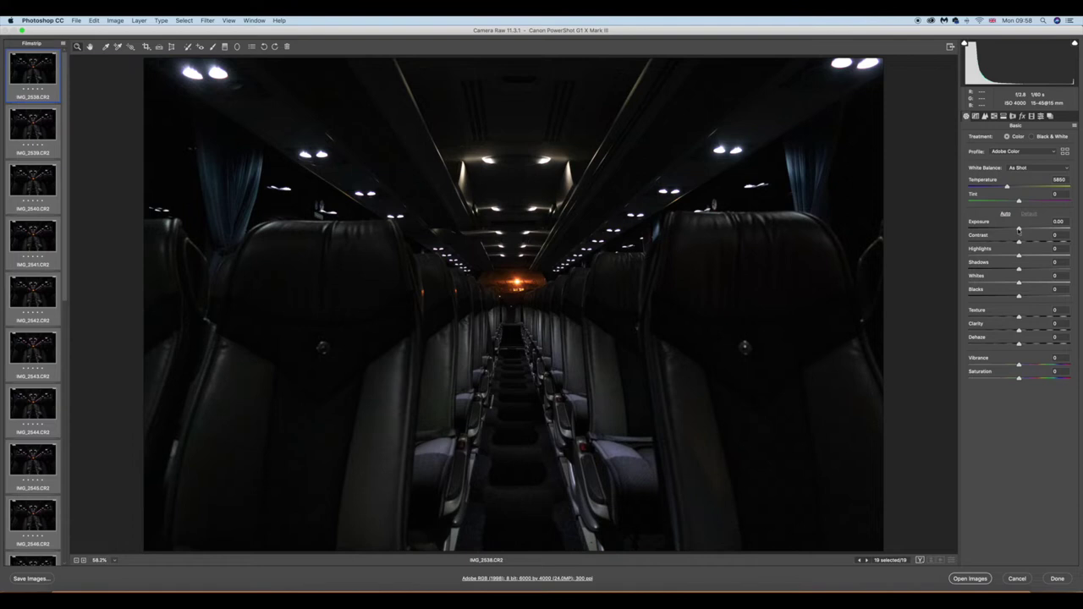
left_click_drag(1019, 230, 1031, 229)
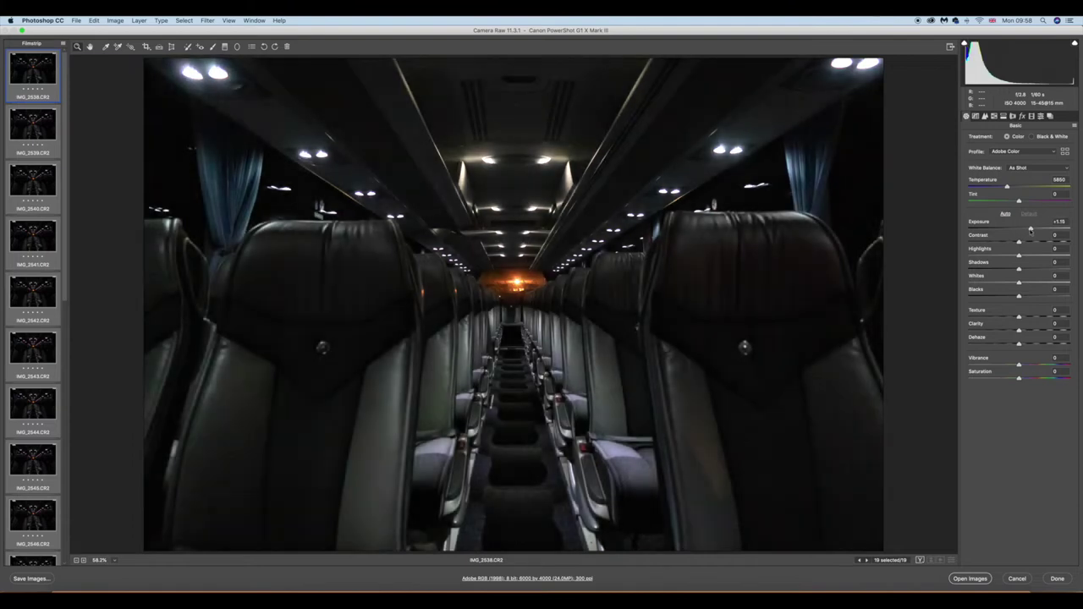
left_click_drag(1030, 229, 1006, 242)
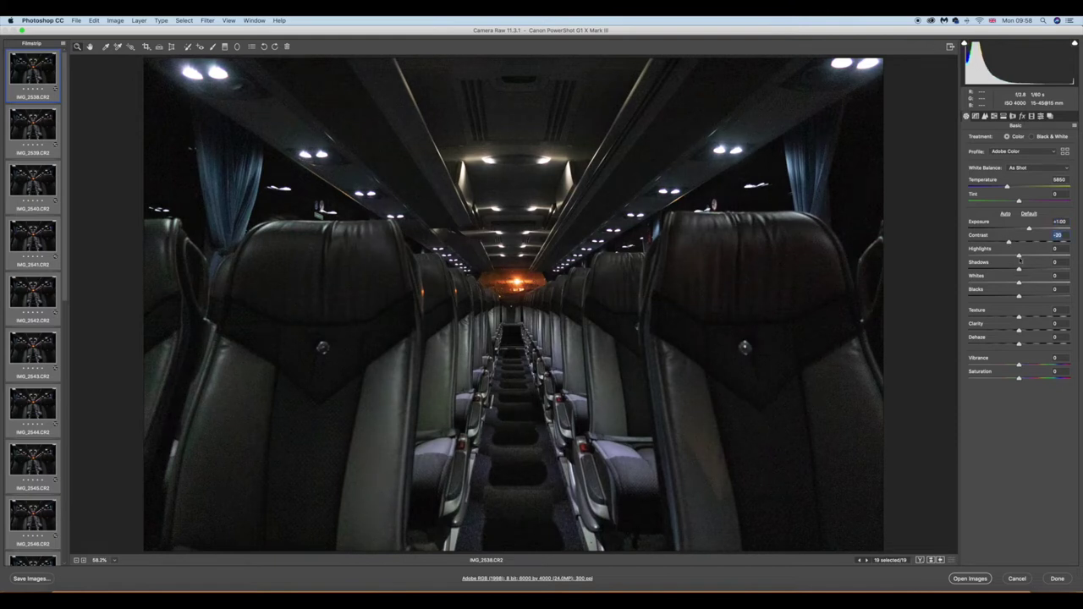
left_click_drag(1012, 243, 1010, 243)
left_click_drag(1020, 345, 1025, 345)
left_click(1019, 296)
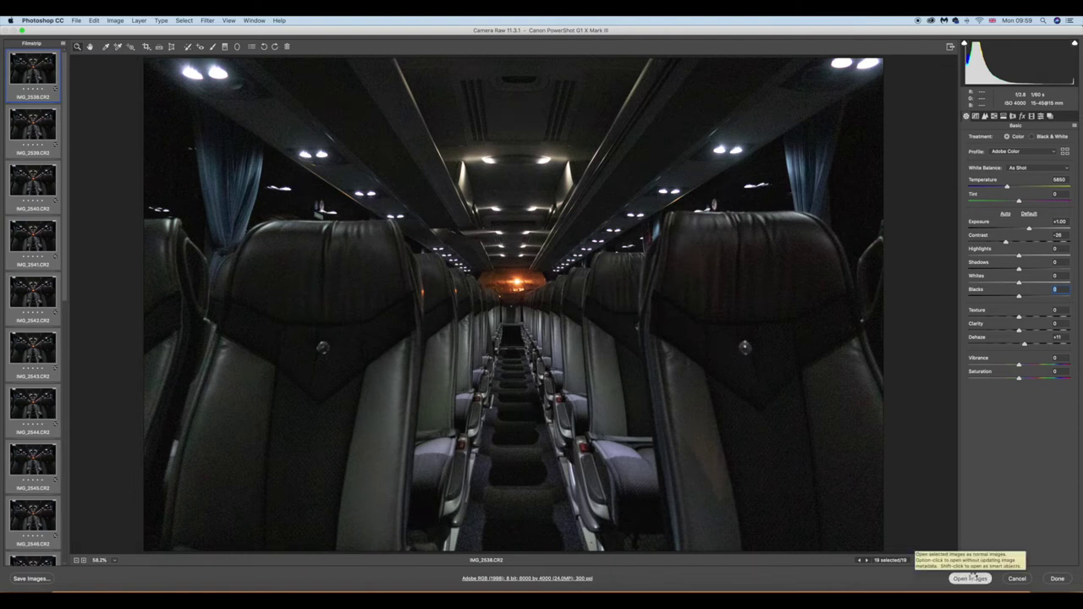
left_click(973, 579)
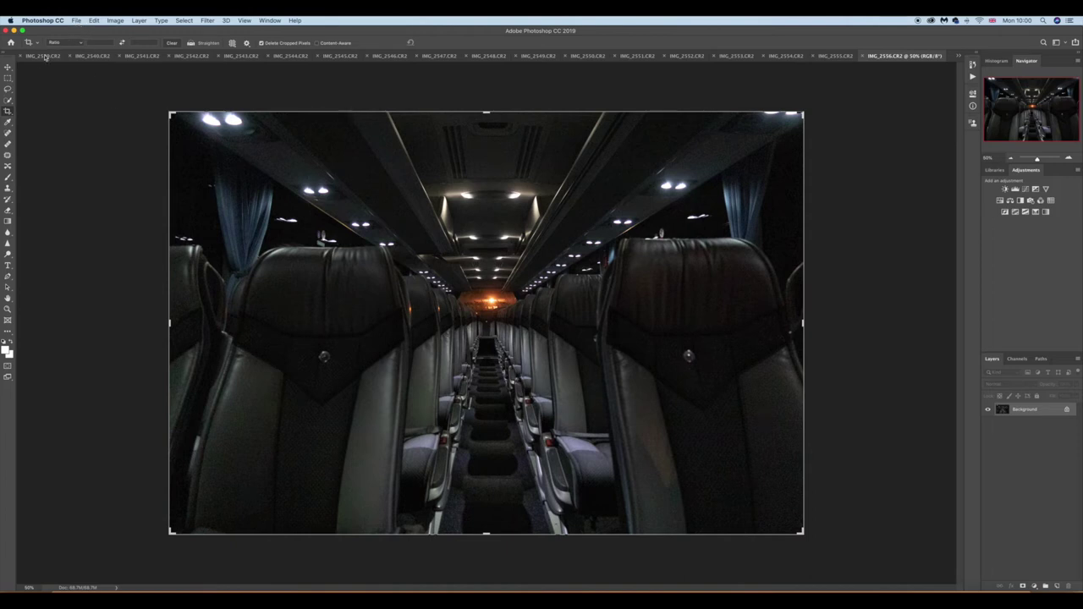
Bring up the File menu to reach Scripts > Load Files into Stack
left_click(75, 20)
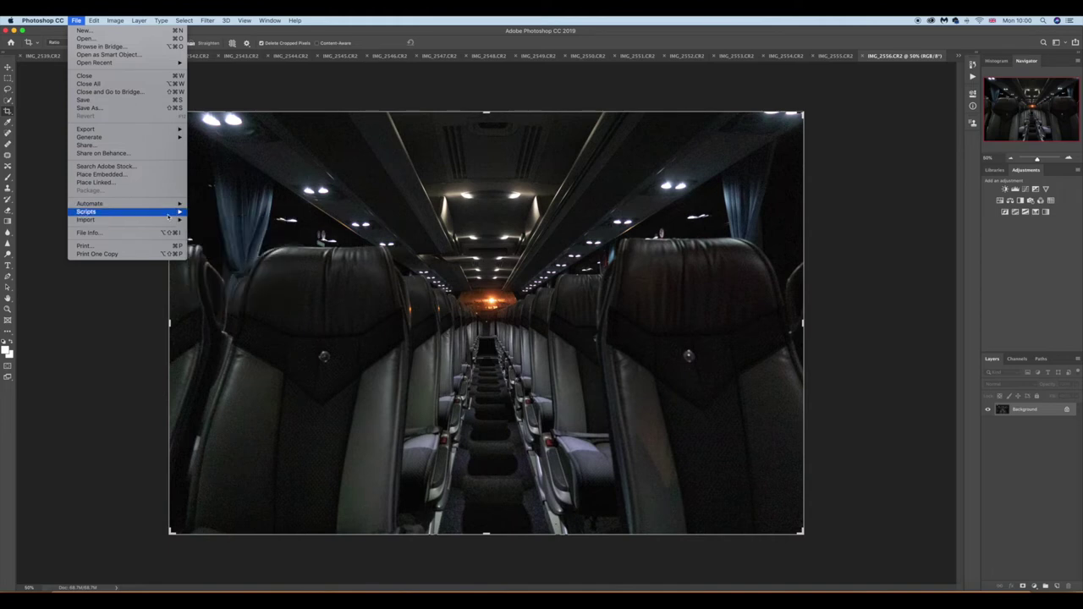
mouse_move(87, 211)
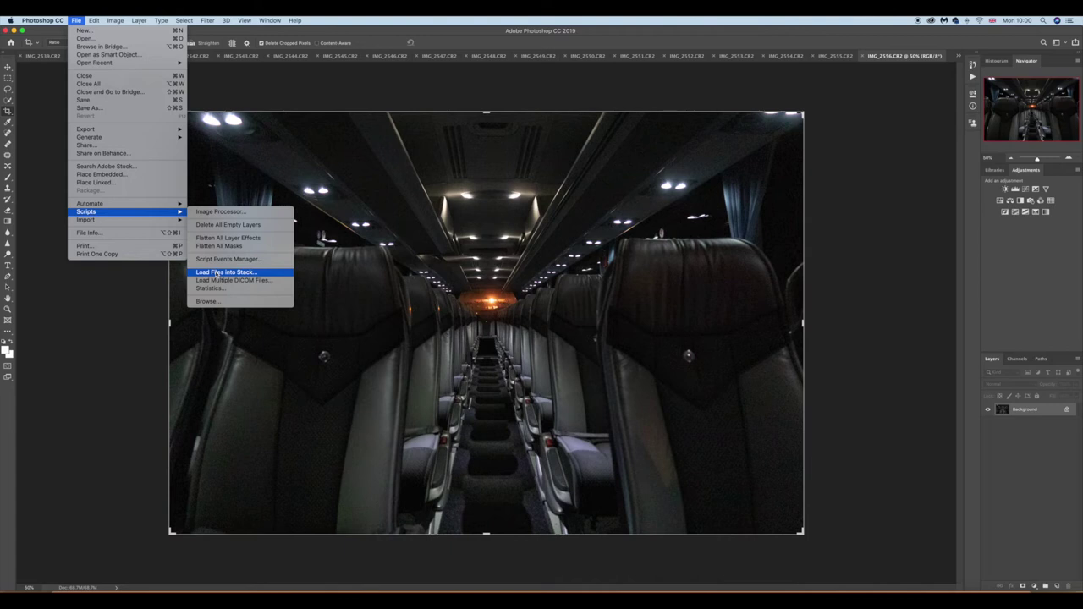
Stack all open frames with automatic alignment, combined into one smart object
left_click(218, 273)
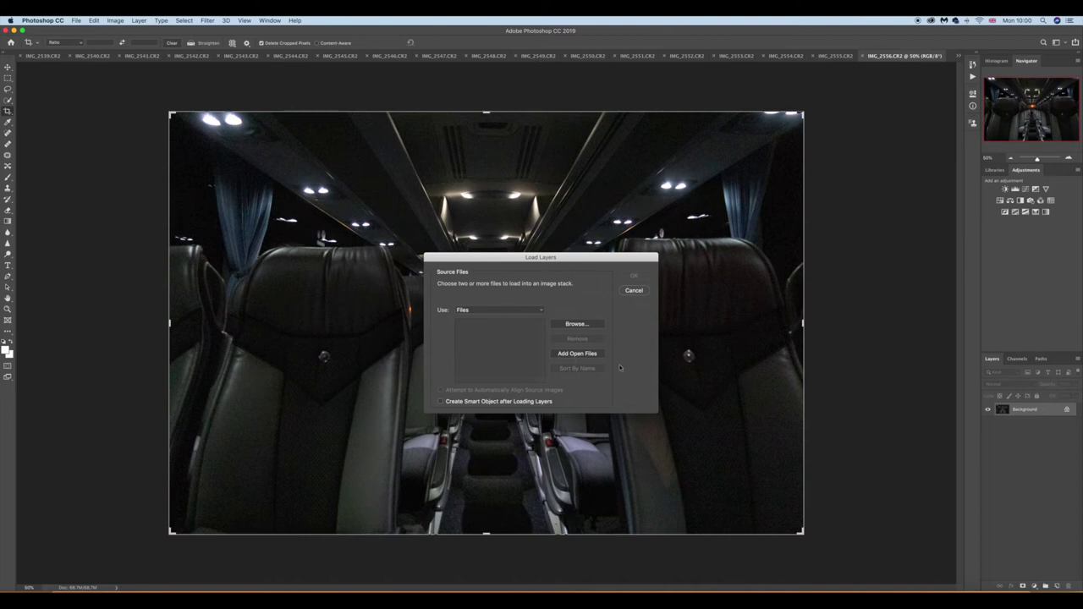
left_click(572, 356)
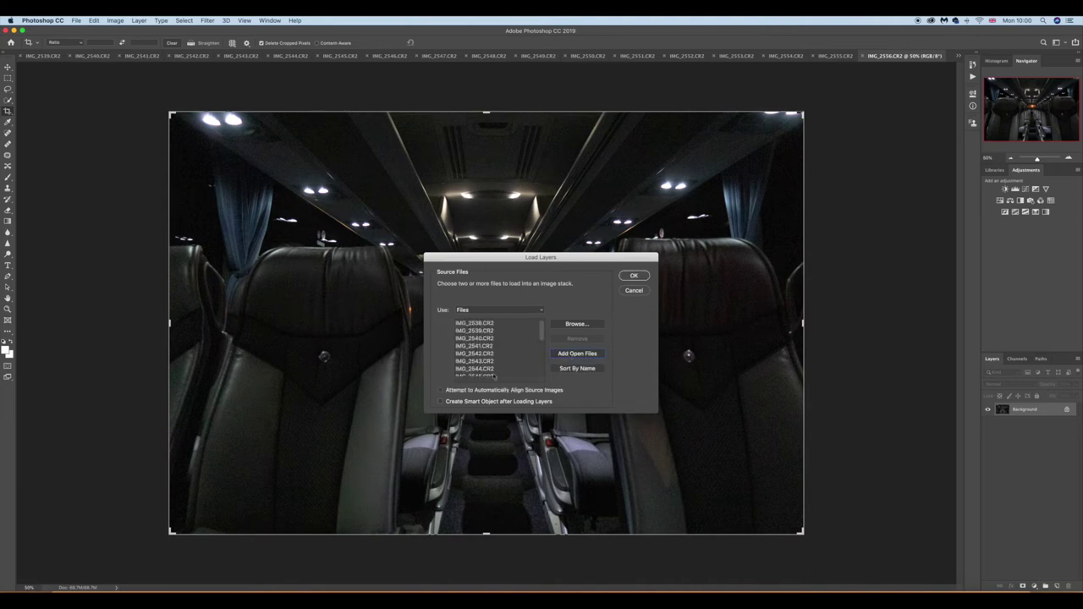
left_click(440, 390)
left_click(440, 402)
left_click(634, 276)
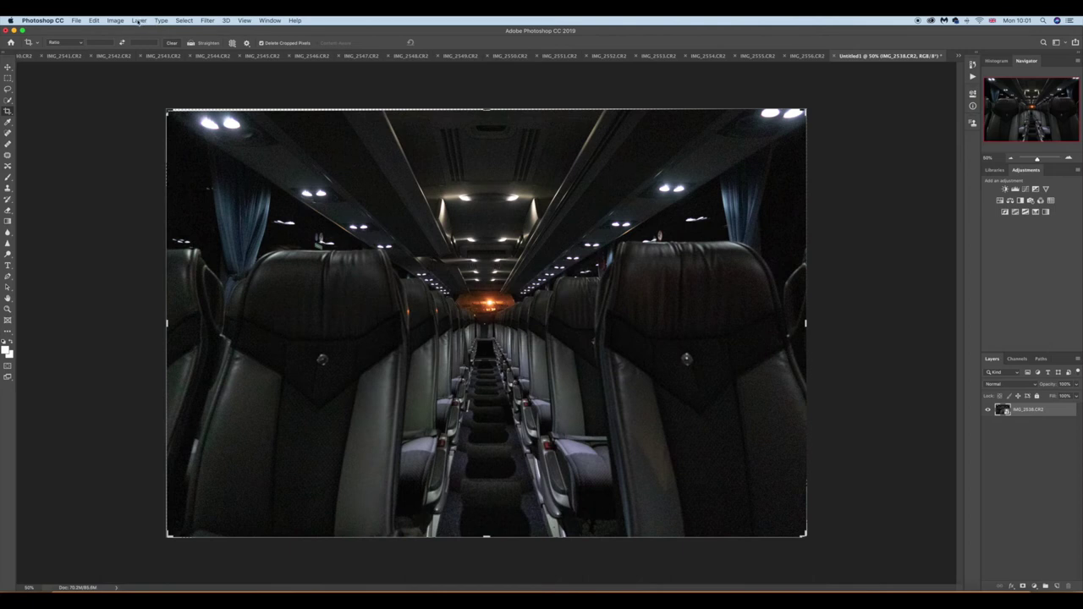
Set the stacked smart object's stack mode to Median from the Layer menu
left_click(139, 20)
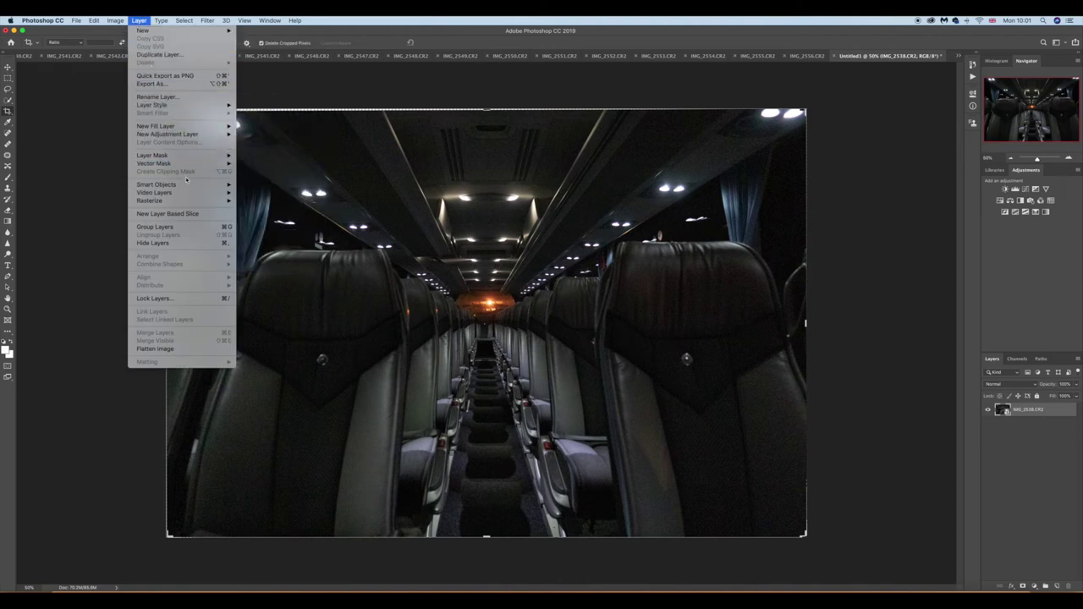
mouse_move(156, 185)
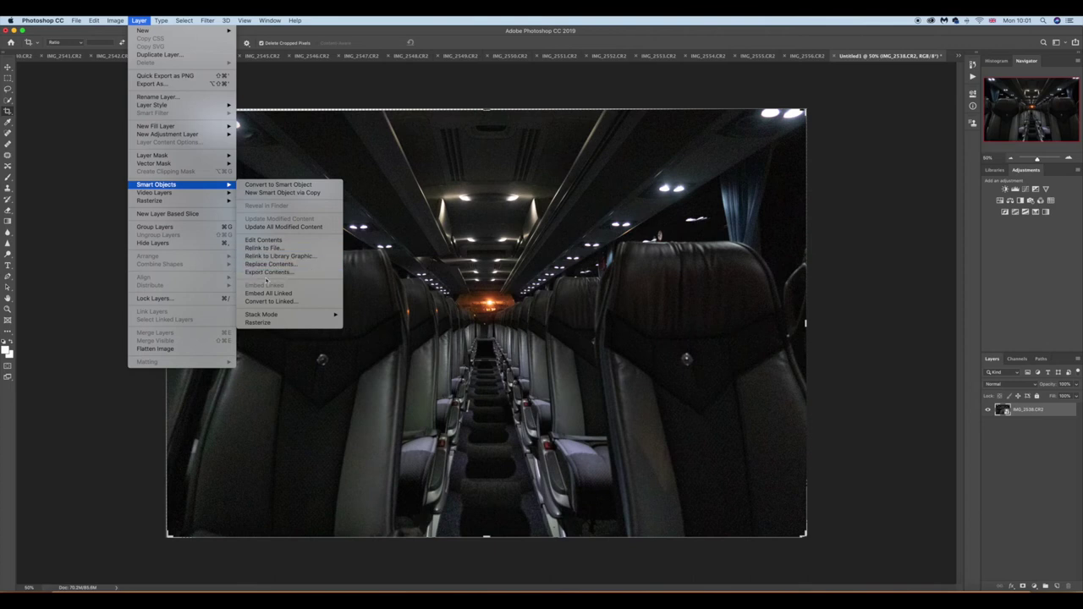
mouse_move(262, 314)
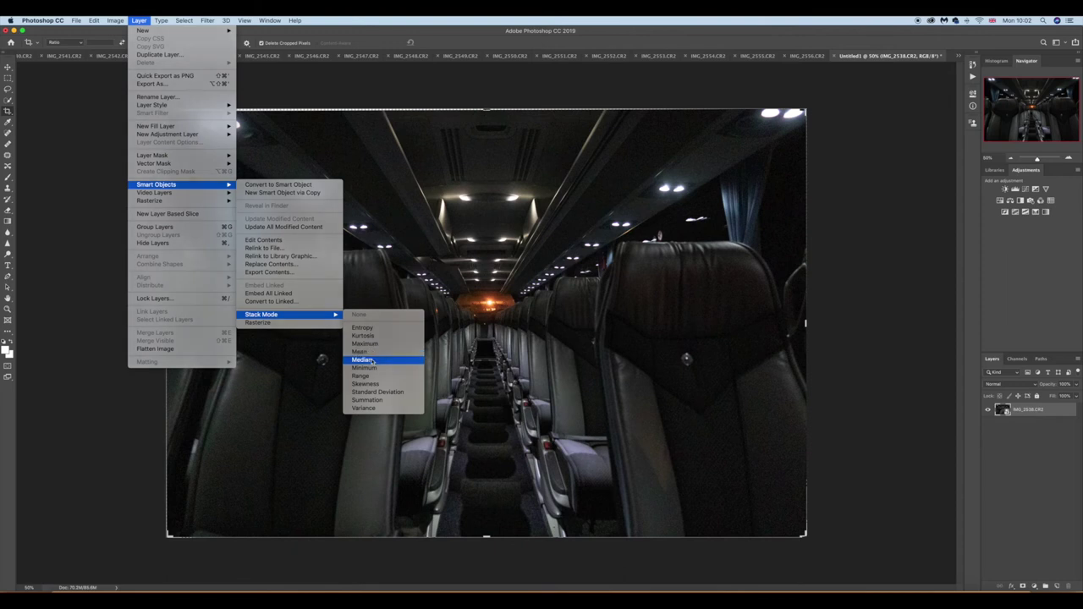
left_click(372, 361)
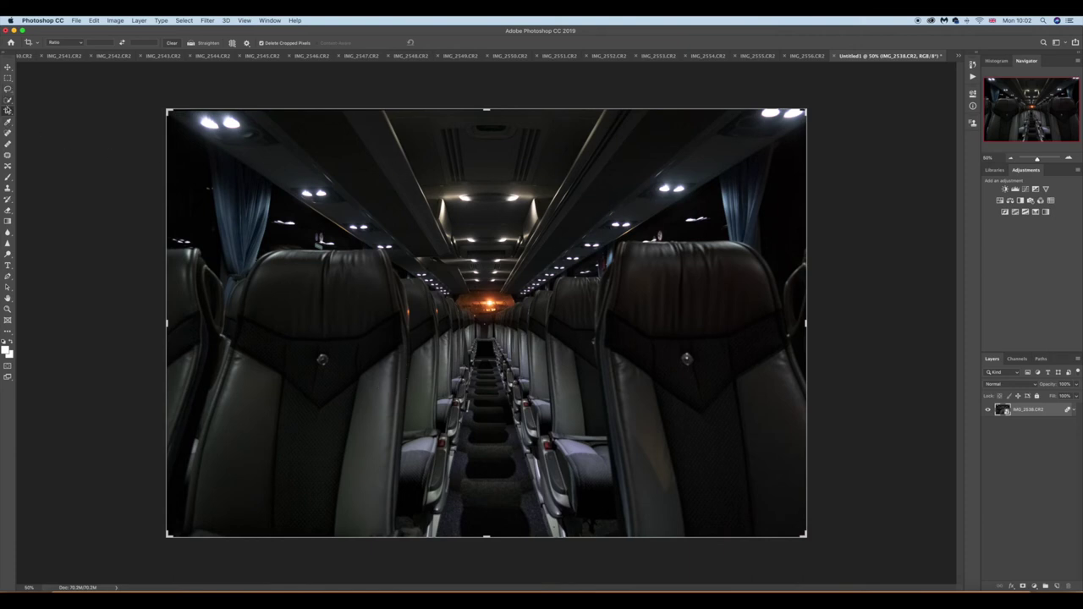
Crop the left, top, bottom and right edges inward to remove misaligned borders
left_click_drag(166, 323, 182, 324)
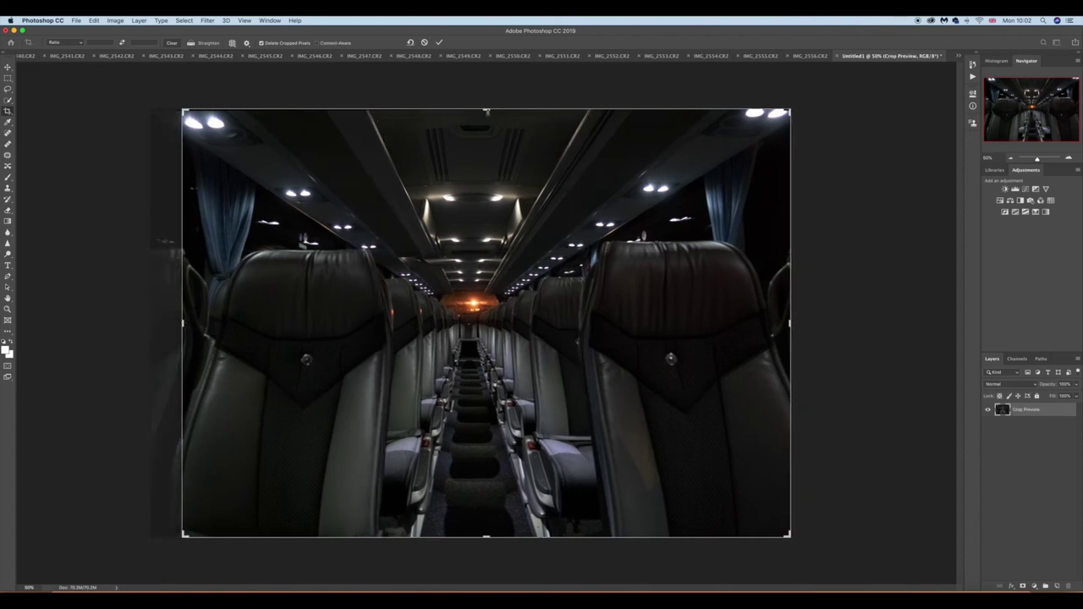
left_click_drag(486, 110, 485, 124)
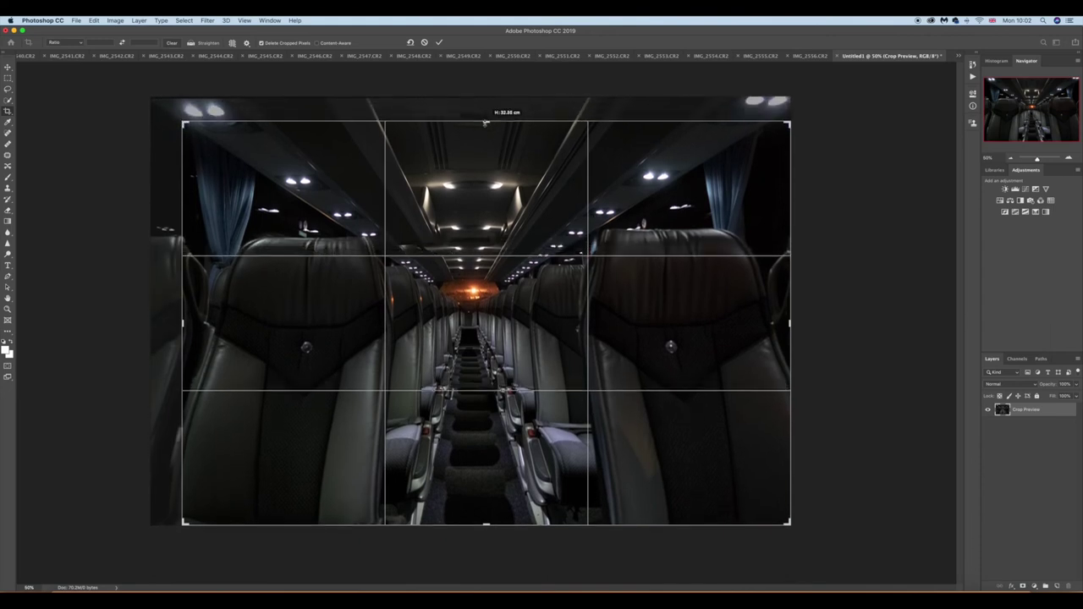
left_click_drag(485, 123, 485, 124)
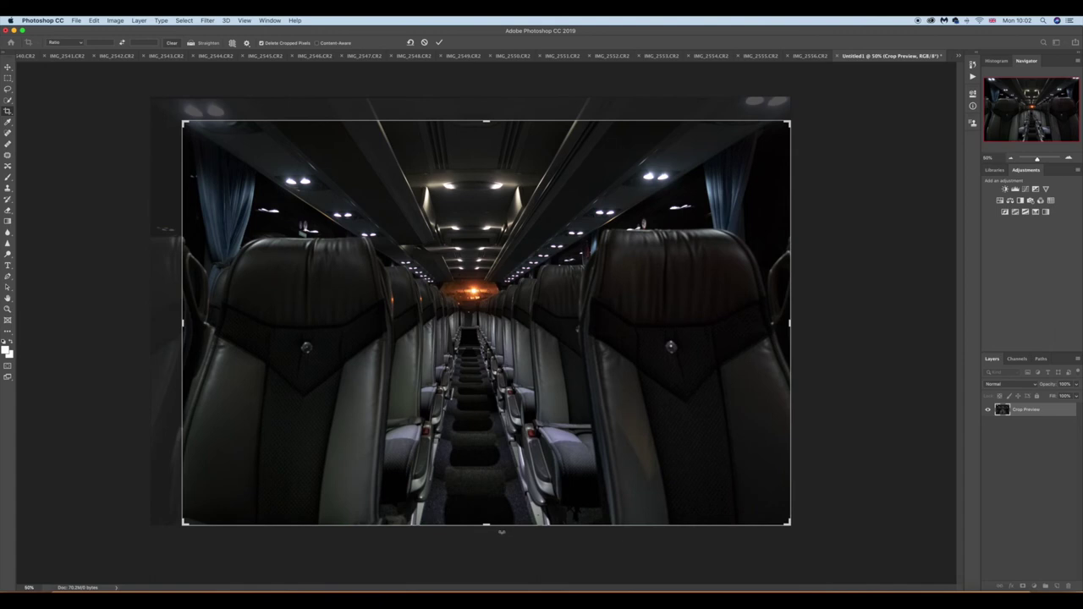
left_click_drag(487, 525, 486, 515)
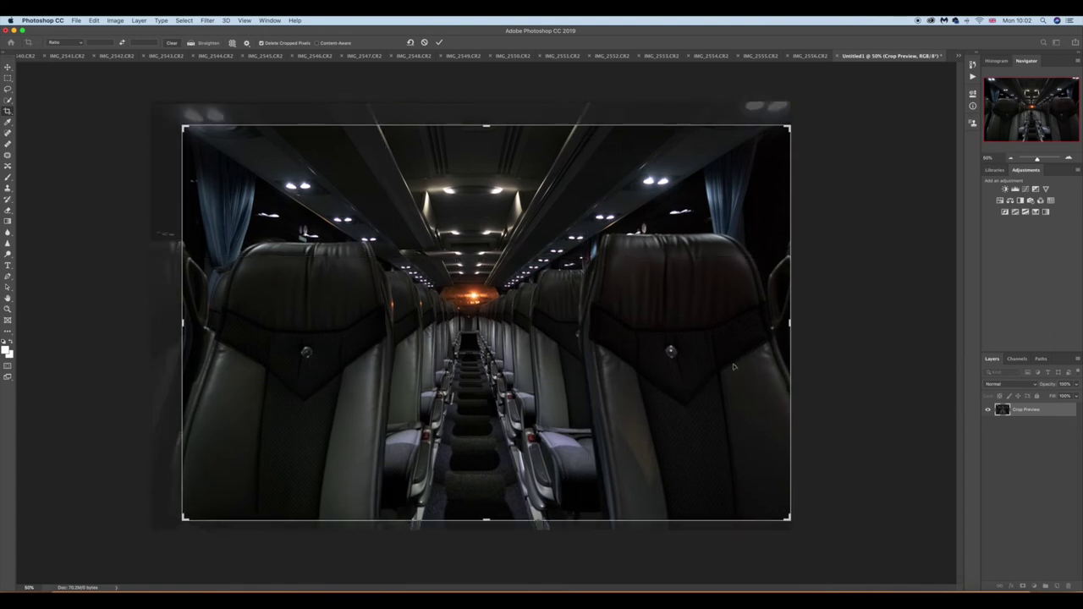
left_click_drag(788, 323, 784, 322)
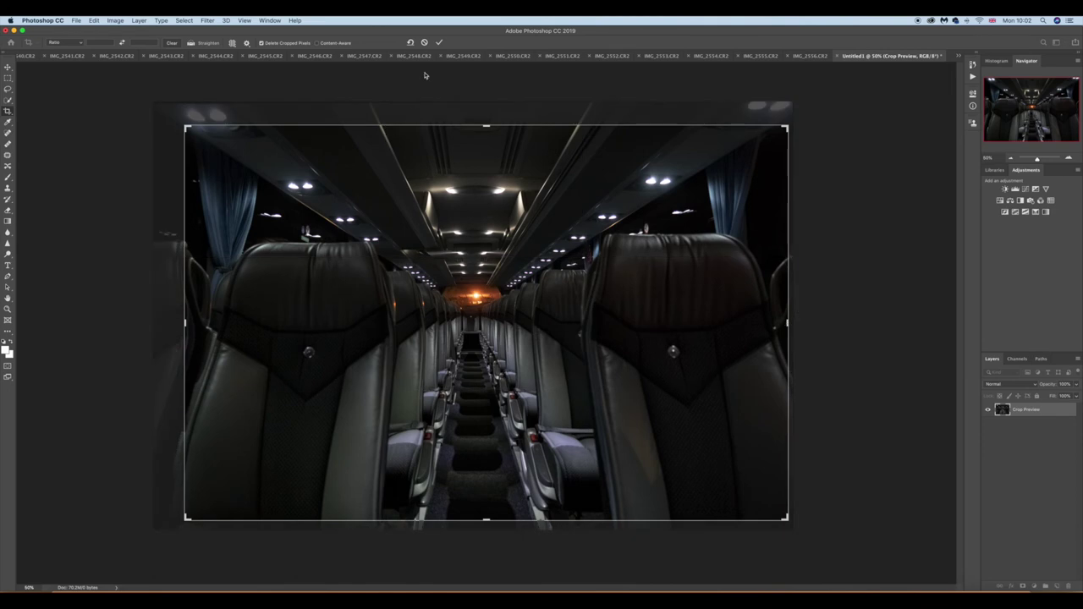
left_click(438, 43)
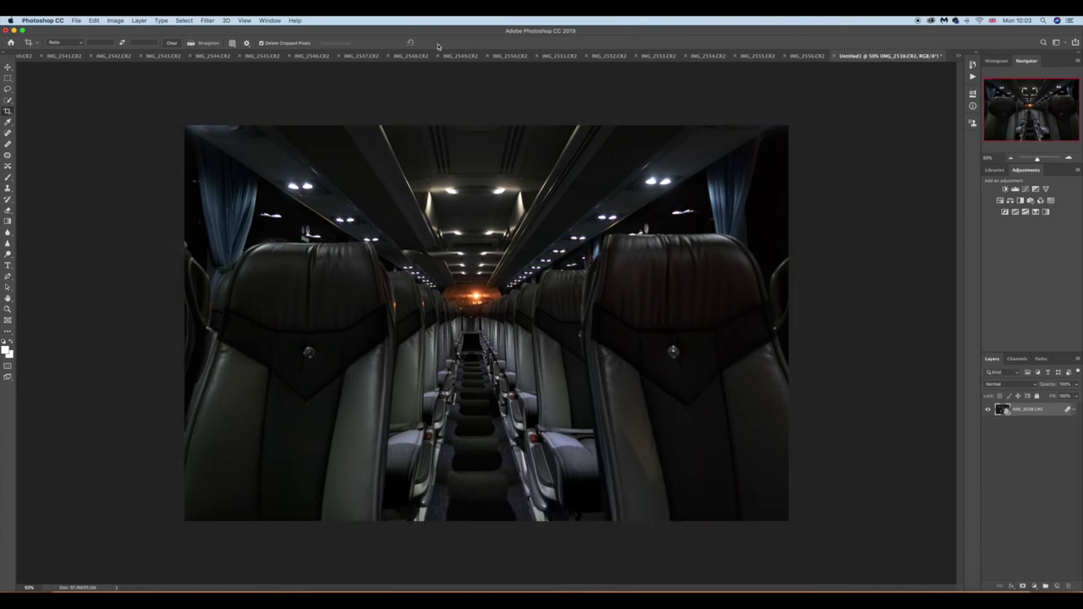
Bring up Save As for the cropped stack and select the default file name
left_click(76, 20)
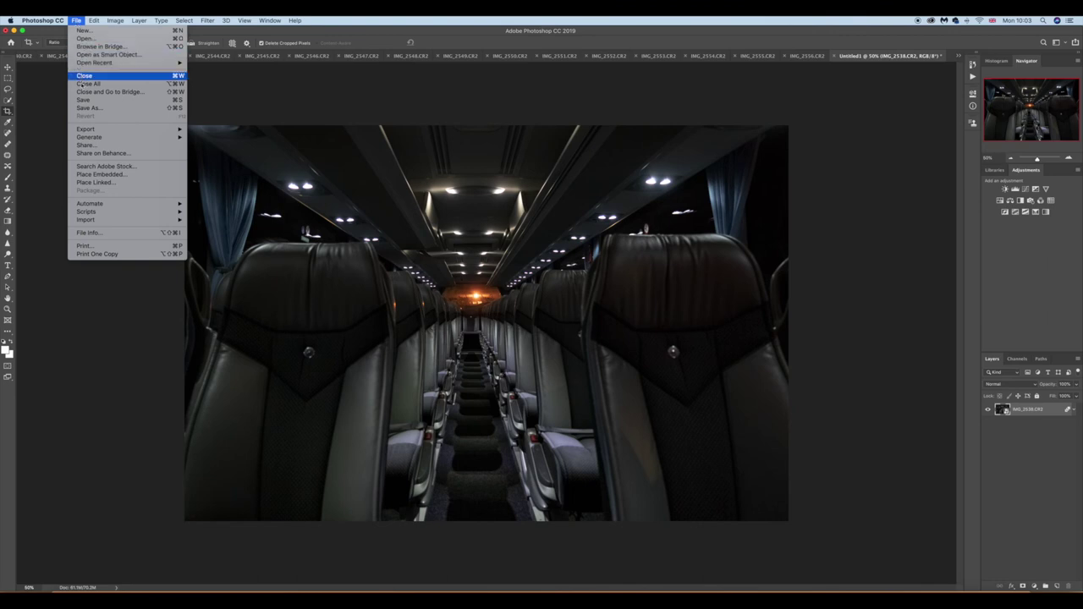
left_click(88, 108)
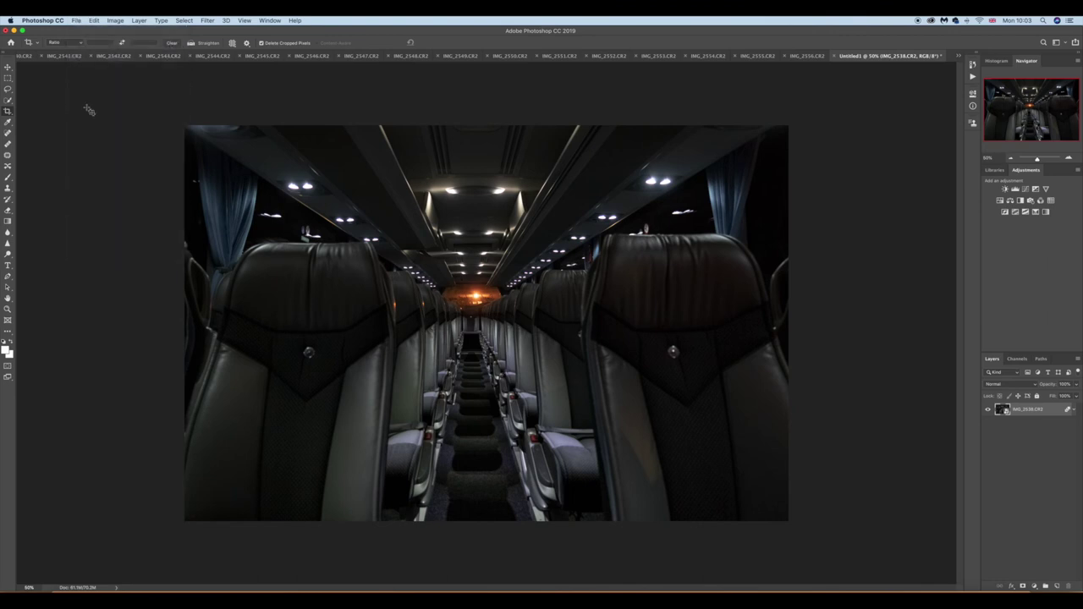
left_click(537, 135)
Save the image as Stack Mode.jpg in JPEG format at maximum quality 12
key("BackSpace")
key("BackSpace")
key("BackSpace")
key("BackSpace")
key("BackSpace")
key("BackSpace")
key("BackSpace")
key("BackSpace")
key("BackSpace")
key("BackSpace")
key("BackSpace")
key("BackSpace")
key("BackSpace")
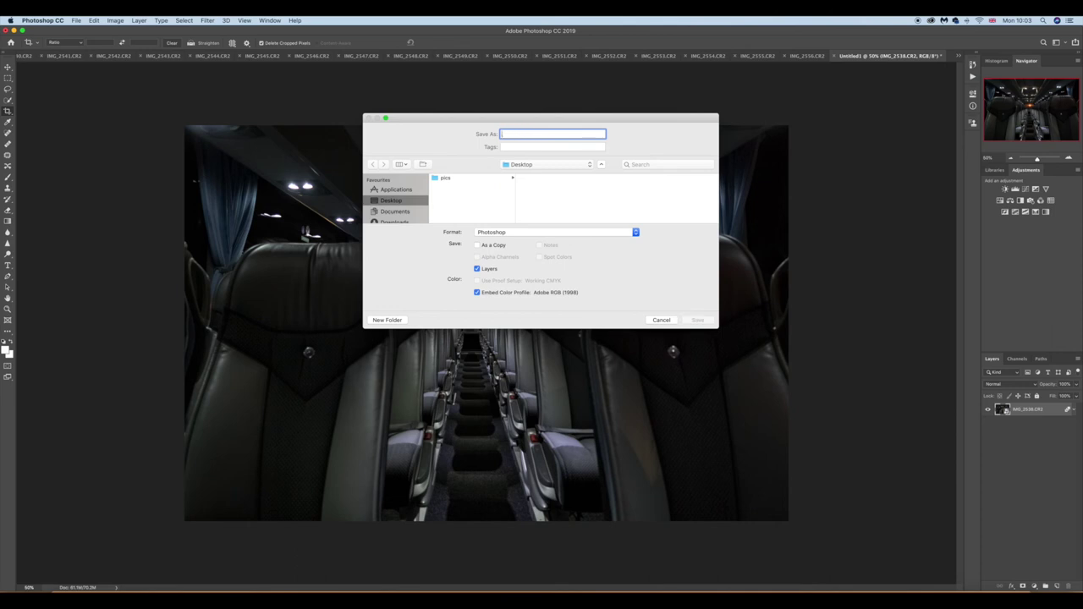
type("Stack ")
type("Mo")
type("de")
left_click(635, 234)
left_click(524, 285)
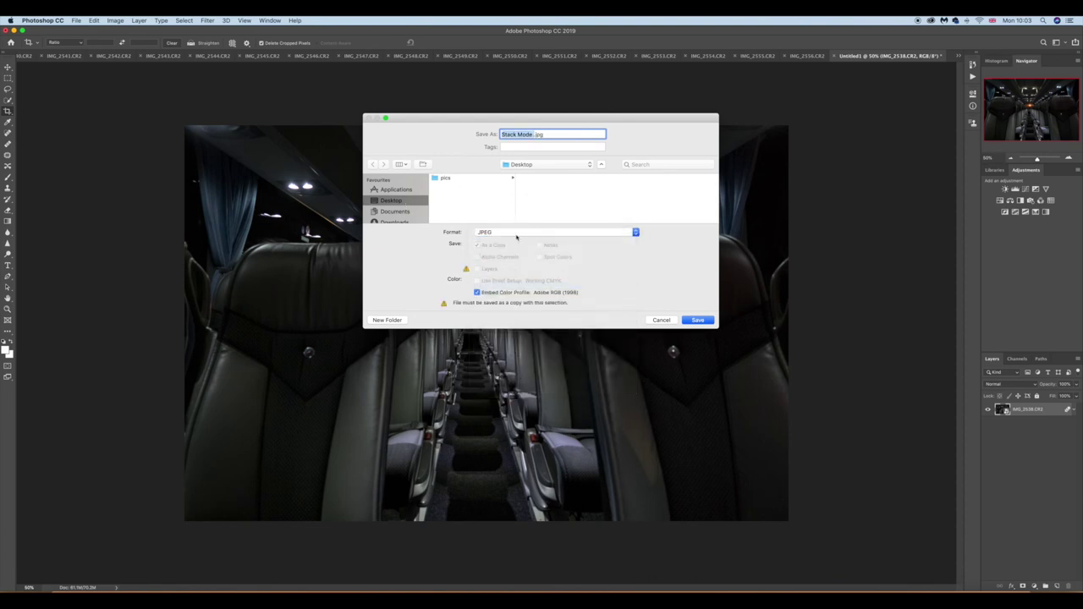
left_click(697, 320)
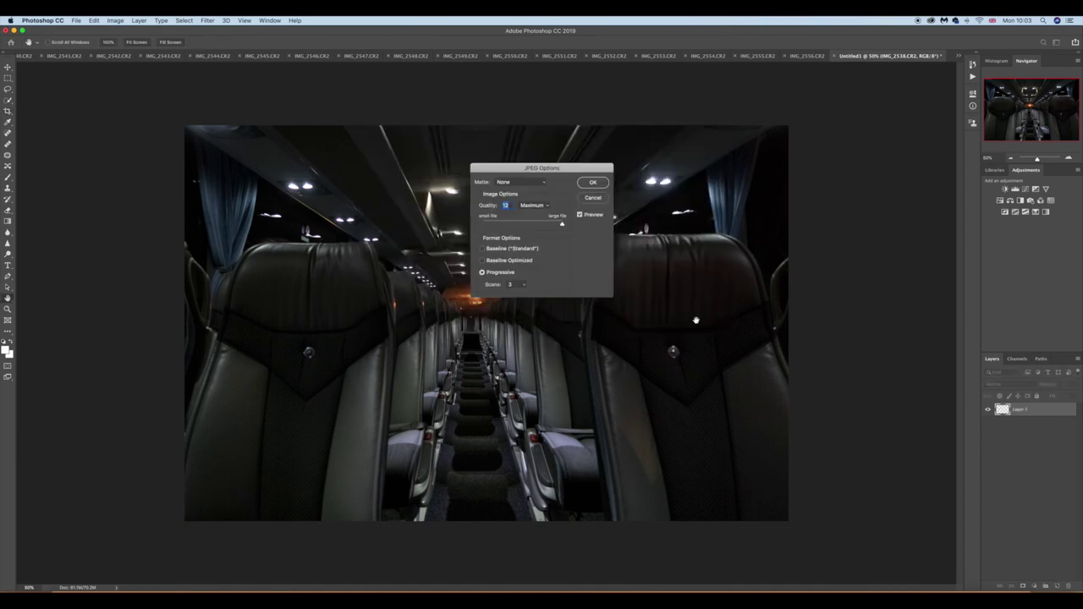
left_click(593, 184)
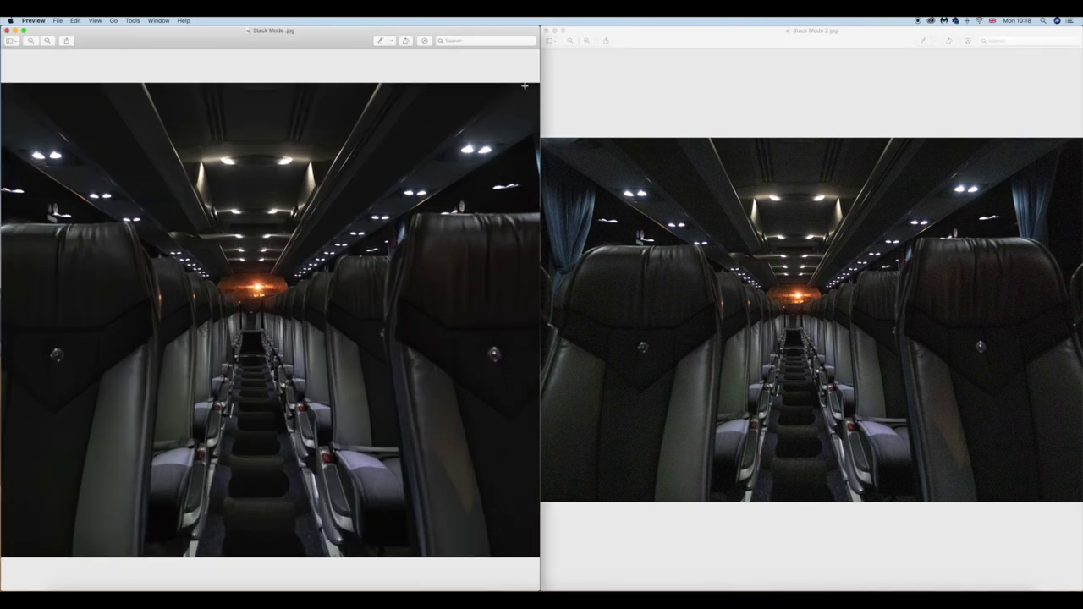
Zoom Stack Mode.jpg and Stack Mode 2.jpg so each fills its Preview window
left_click(586, 40)
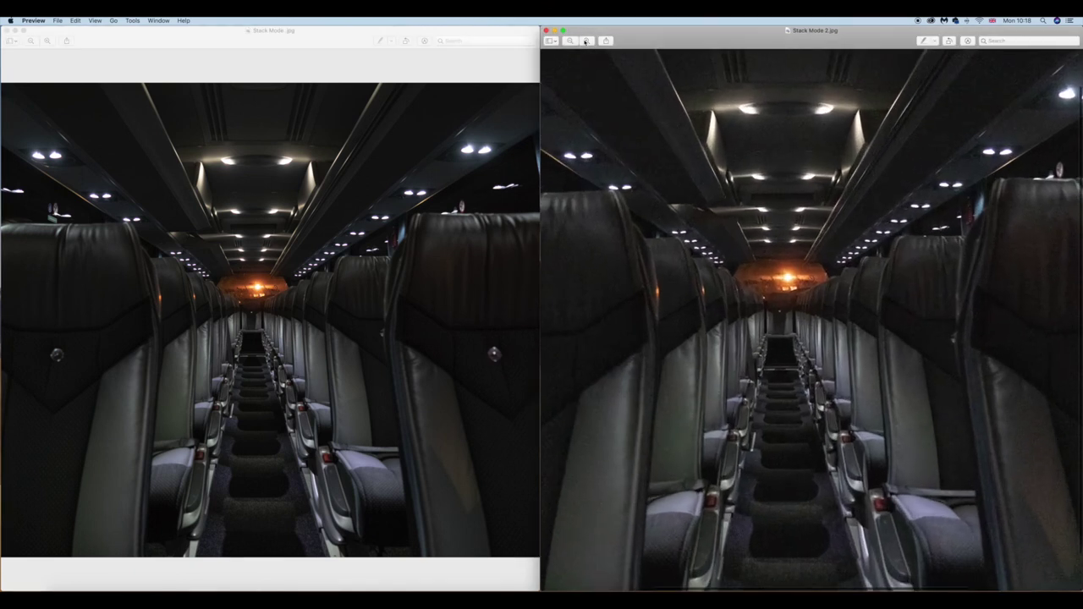
left_click(46, 41)
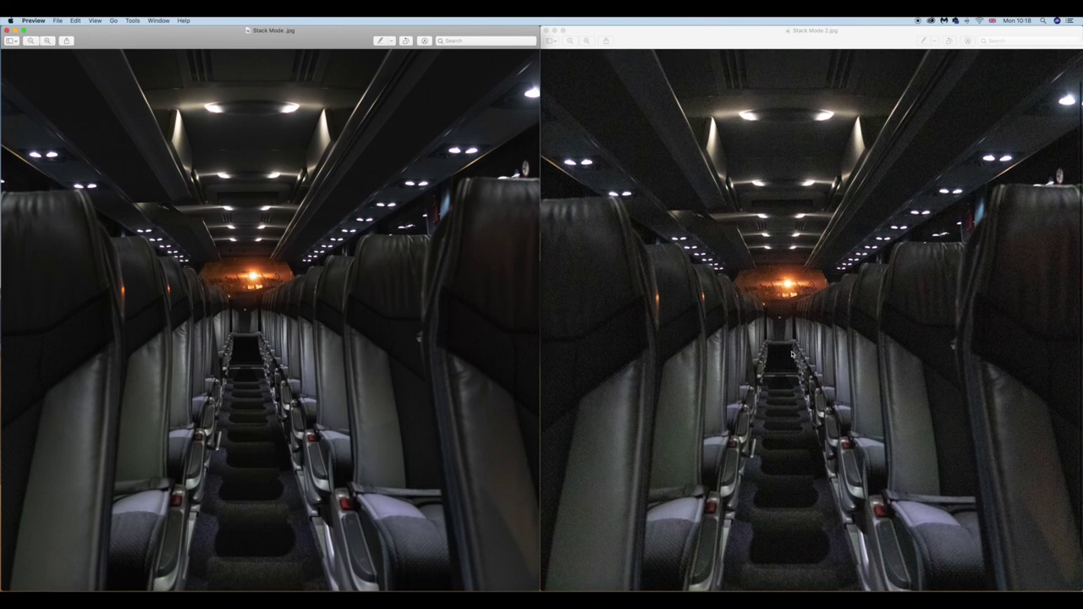
scroll(812, 253, "up", 2)
scroll(316, 202, "up", 2)
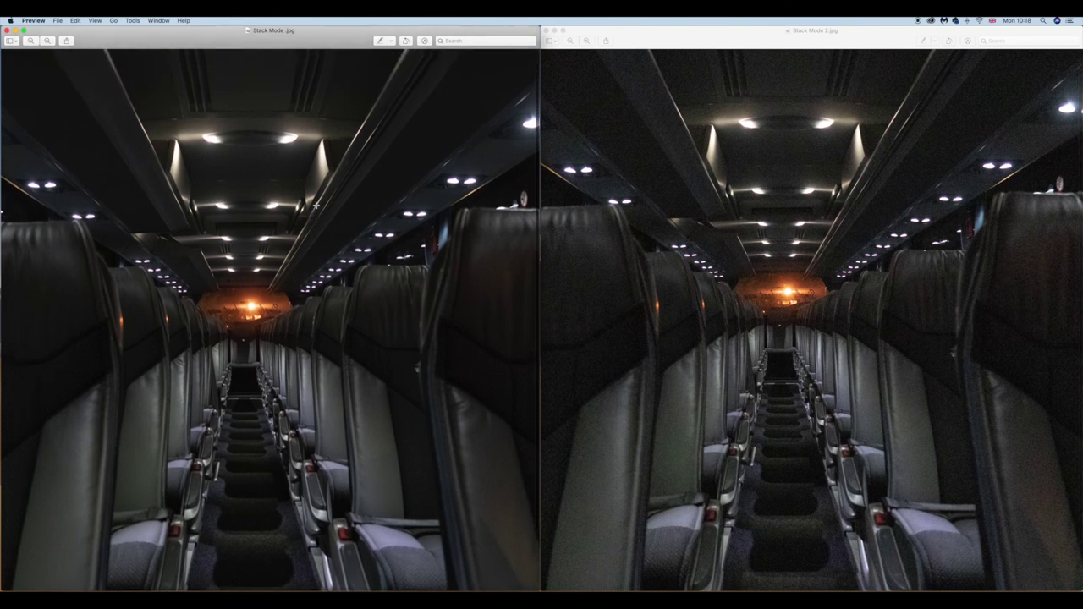
scroll(254, 200, "up", 3)
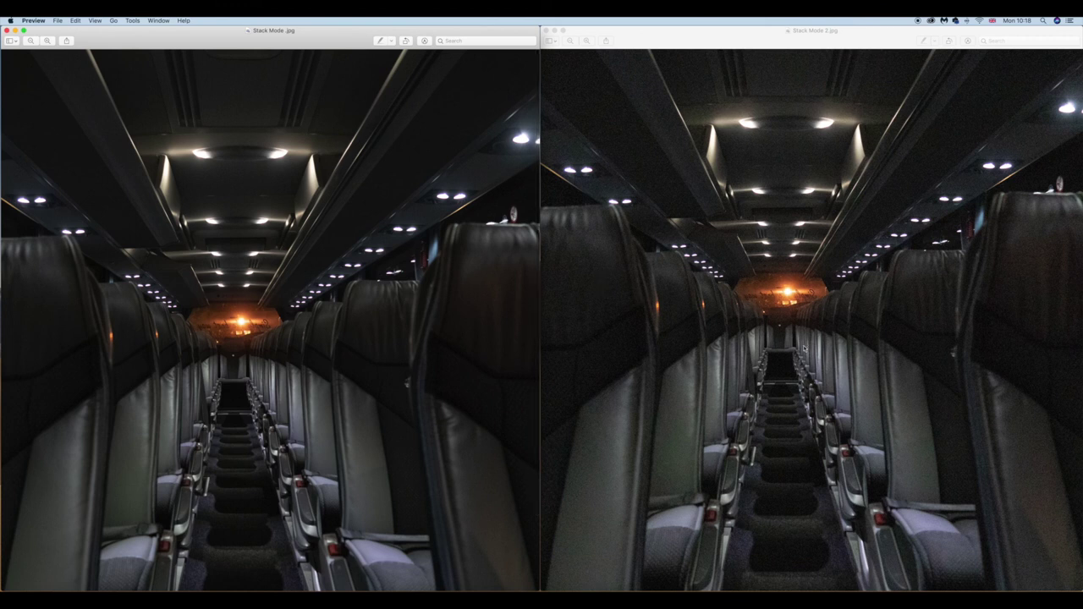
scroll(737, 333, "left", 5)
scroll(736, 333, "left", 4)
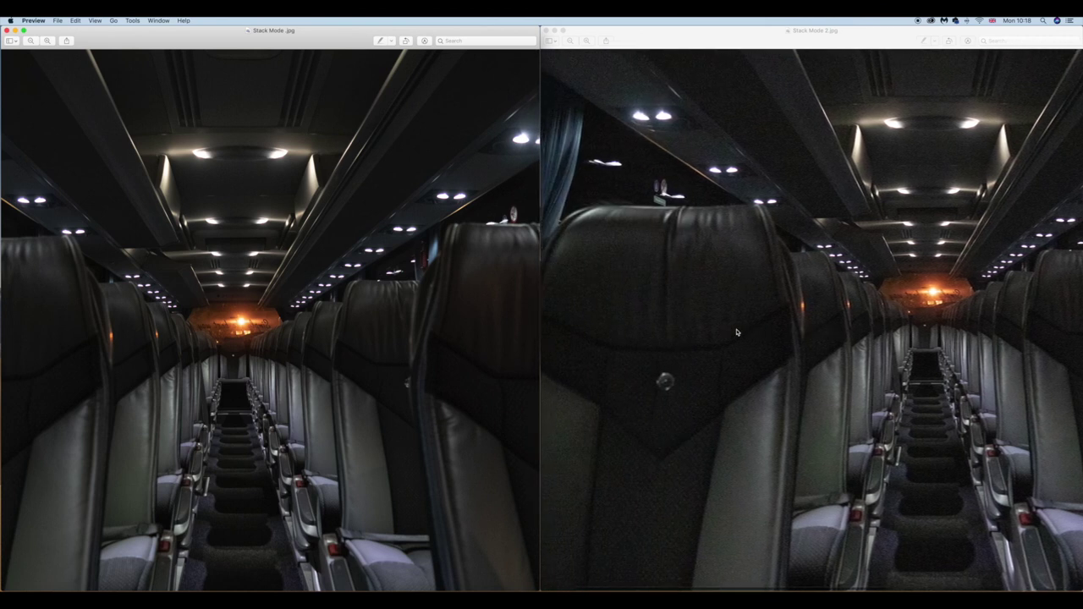
scroll(332, 312, "left", 4)
scroll(331, 312, "left", 4)
scroll(332, 312, "left", 4)
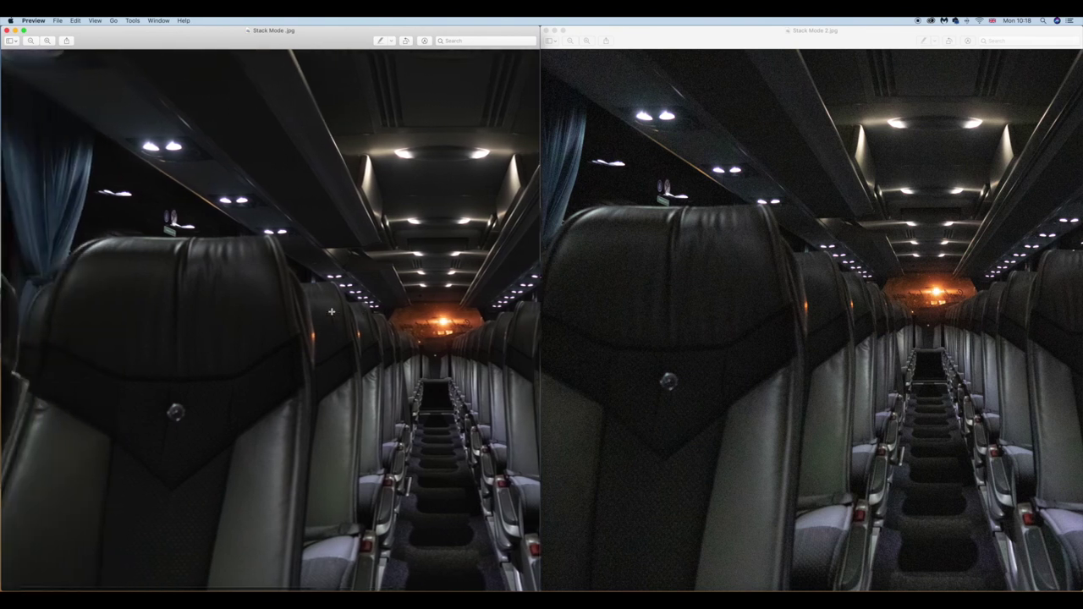
scroll(332, 313, "down", 2)
scroll(332, 312, "down", 2)
scroll(332, 312, "down", 2)
scroll(331, 312, "down", 3)
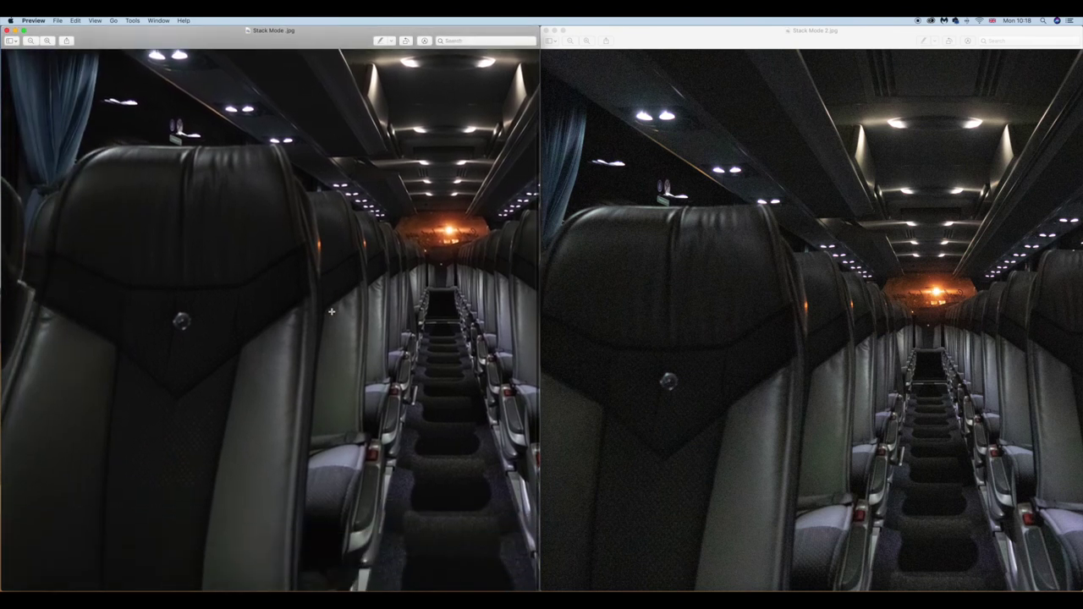
scroll(653, 388, "down", 3)
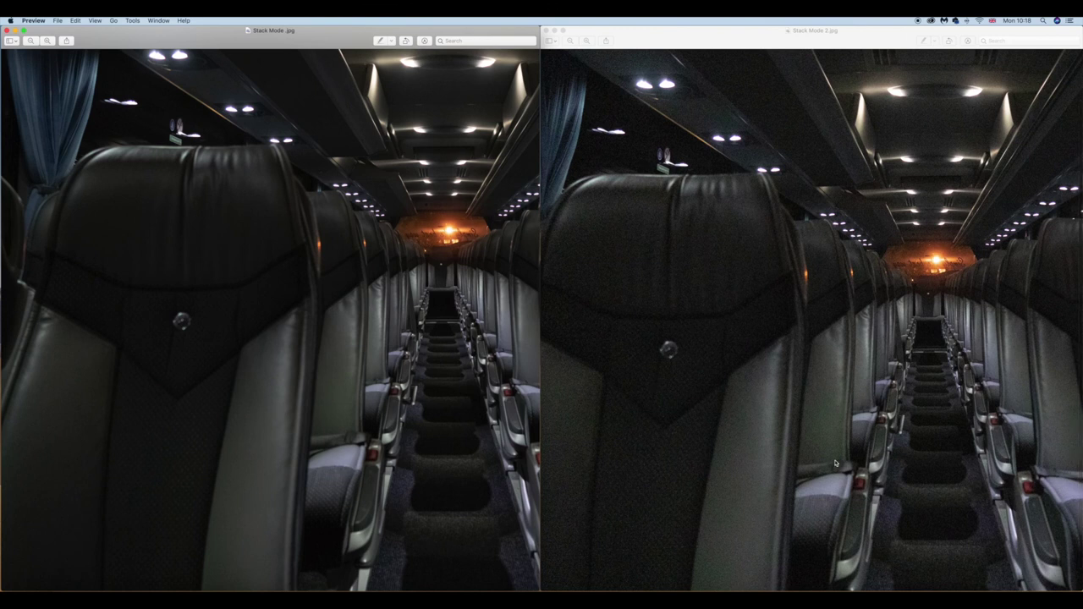
scroll(836, 463, "right", 1)
scroll(838, 463, "right", 5)
scroll(838, 462, "right", 5)
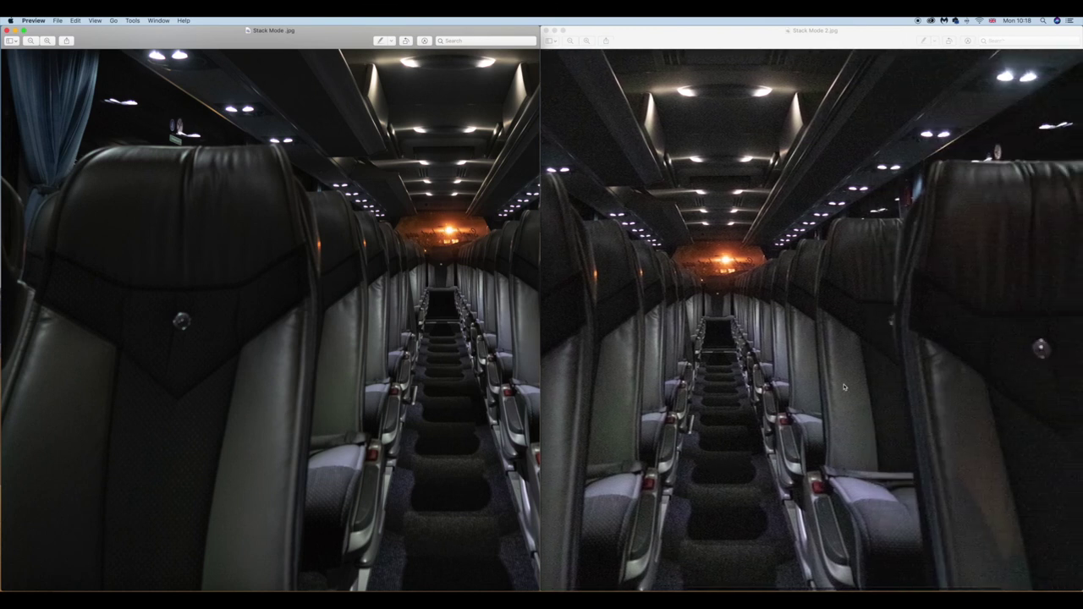
scroll(521, 387, "right", 4)
scroll(521, 387, "right", 4)
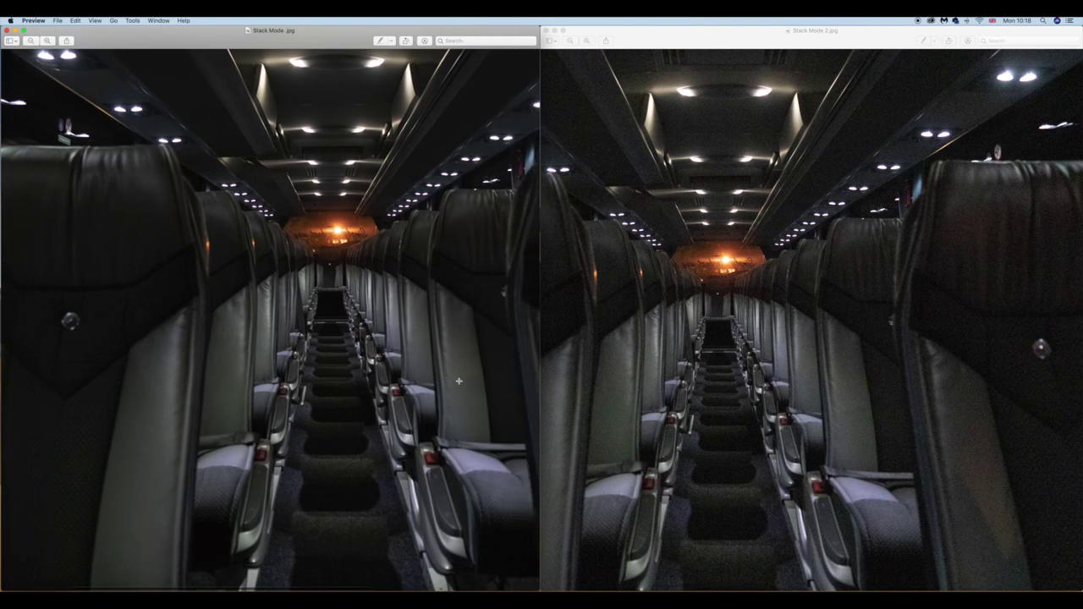
scroll(428, 360, "right", 3)
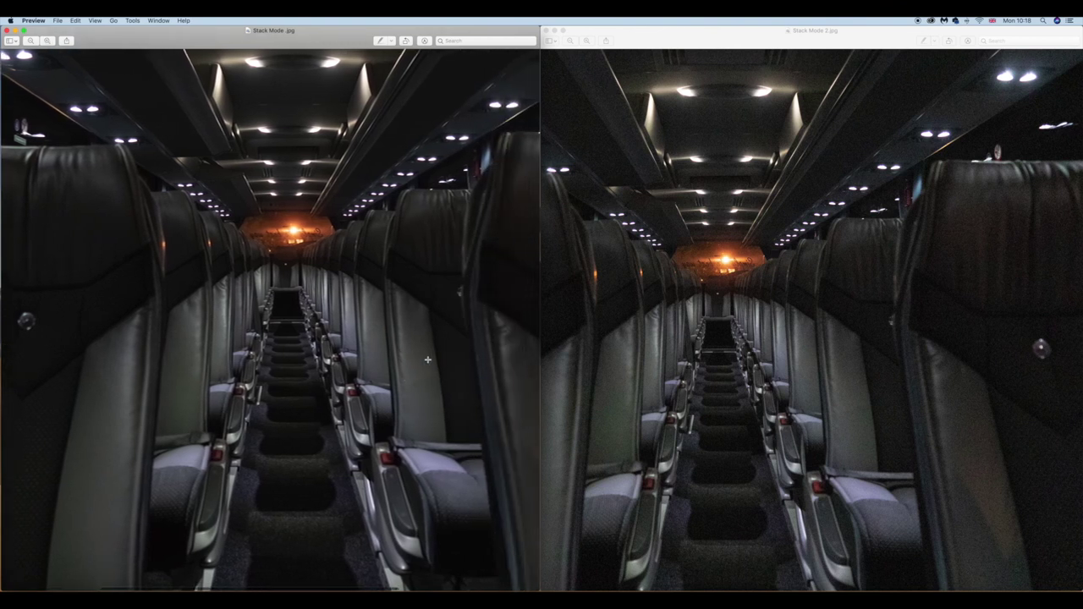
scroll(427, 360, "right", 3)
scroll(427, 360, "right", 3)
scroll(743, 381, "right", 1)
scroll(743, 381, "right", 5)
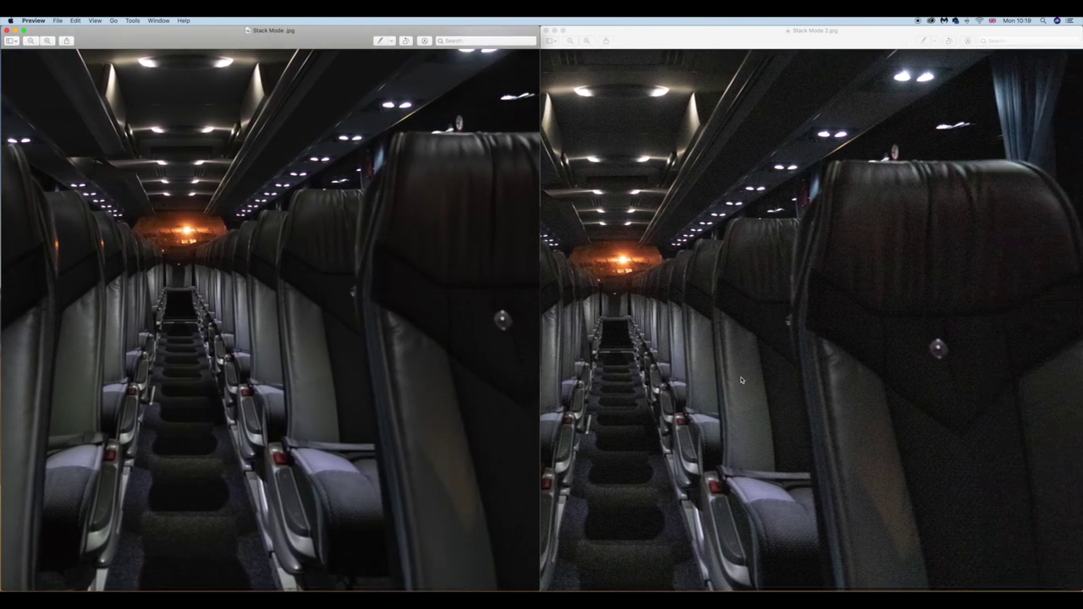
scroll(583, 337, "right", 3)
scroll(418, 293, "up", 2)
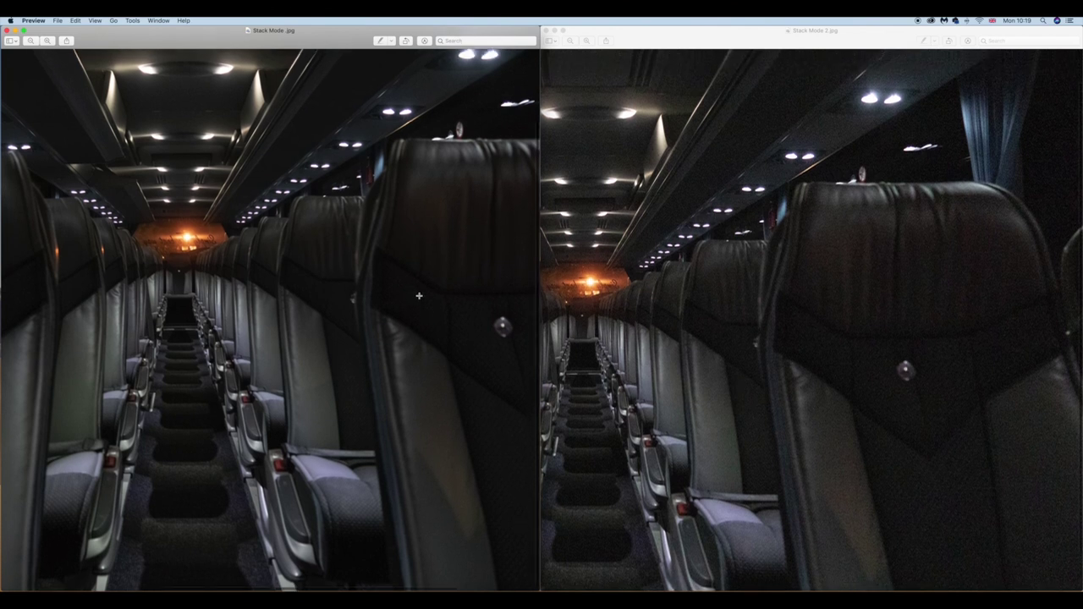
scroll(418, 297, "up", 3)
scroll(418, 296, "right", 2)
scroll(418, 299, "up", 2)
scroll(418, 298, "up", 2)
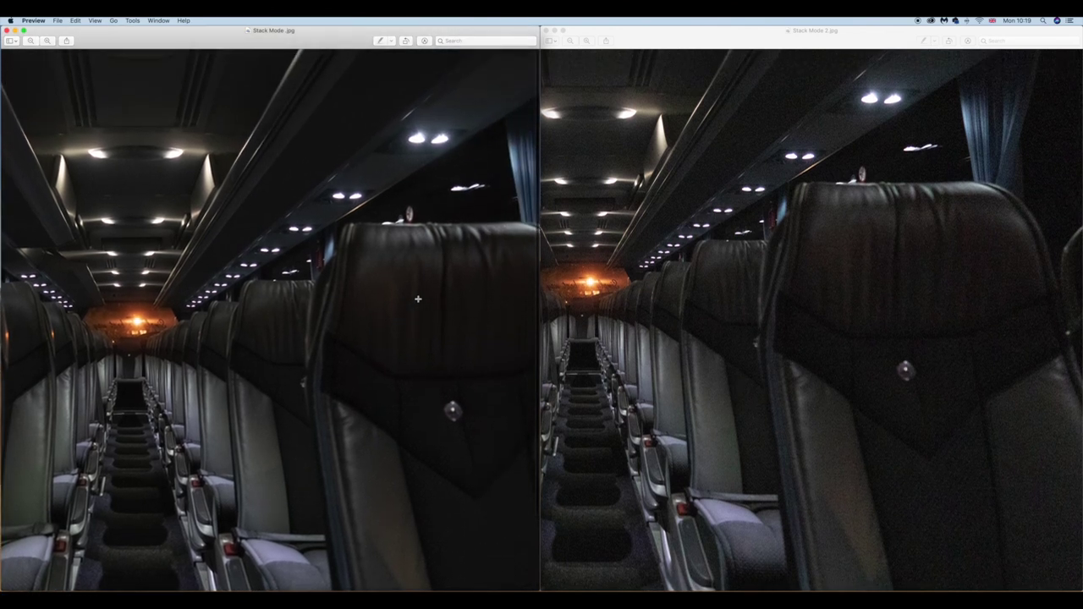
scroll(418, 299, "left", 4)
scroll(418, 299, "left", 4)
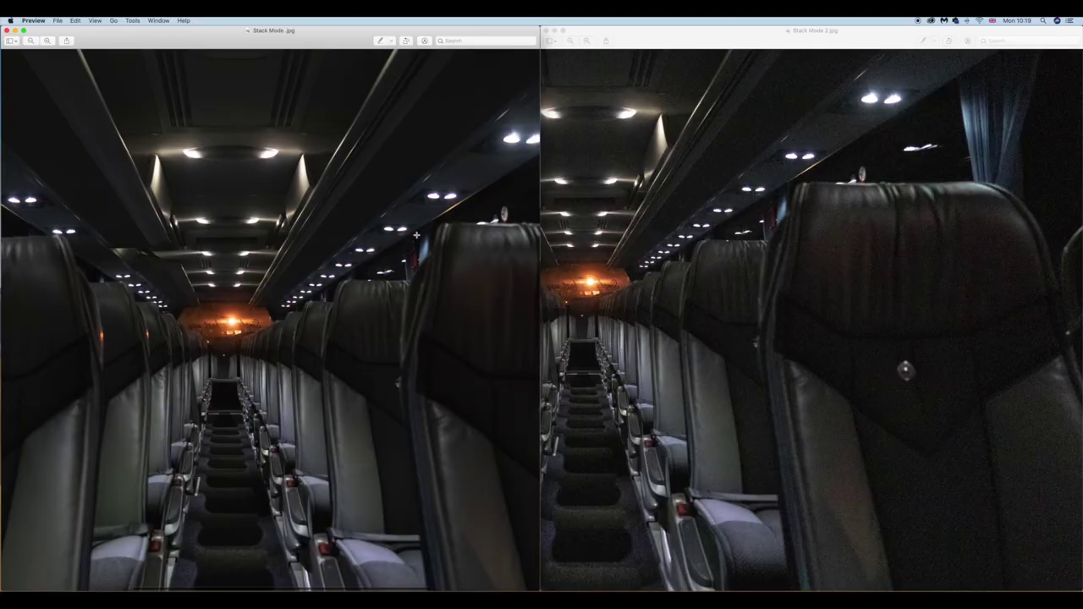